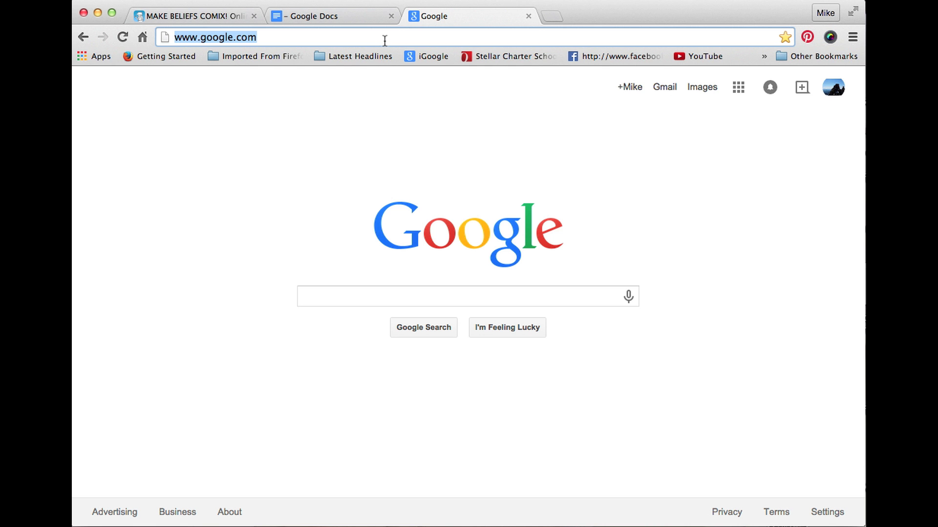
Open makebeliefscomix.com and enter the English version of the comic strip creator
text(make)
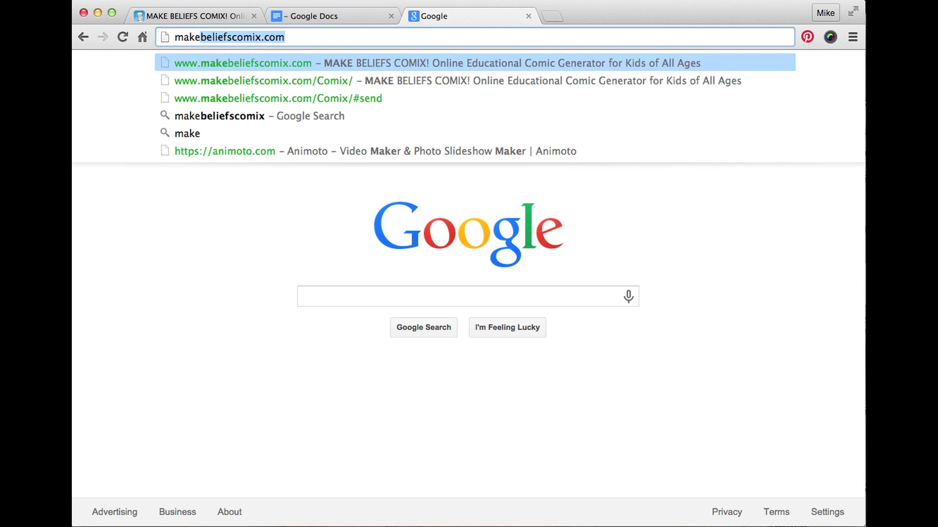
text(be)
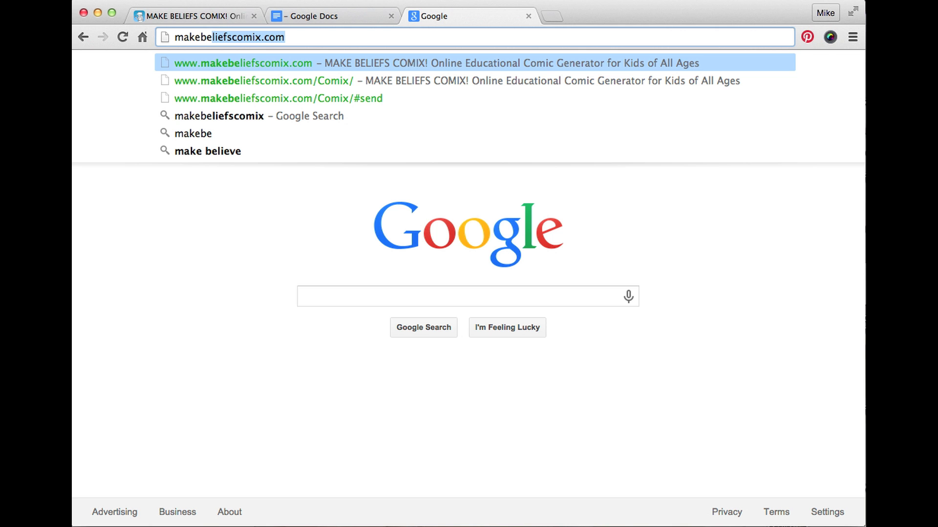
text(lie)
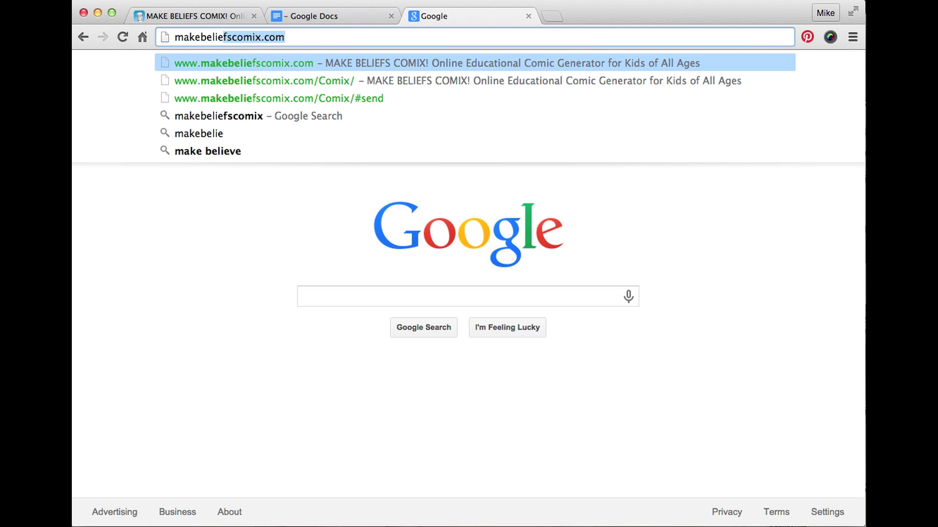
text(fscomix)
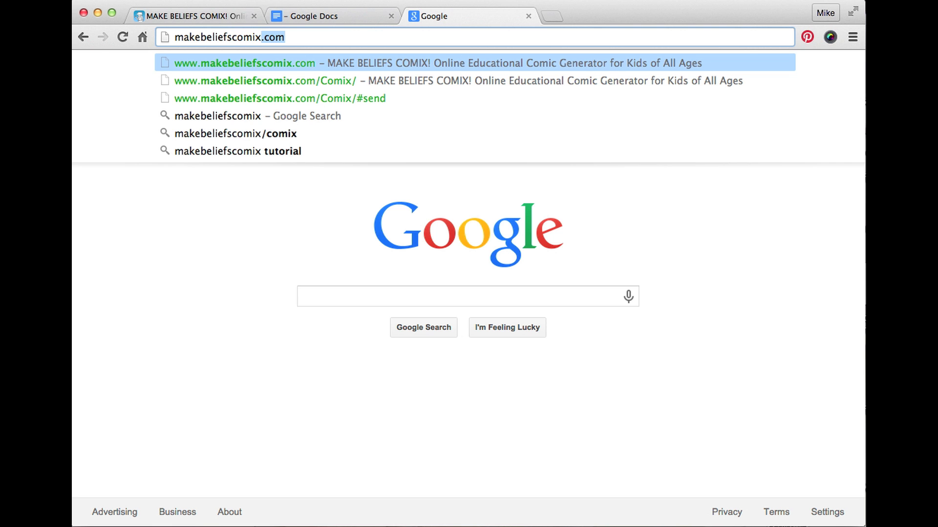
text(.com)
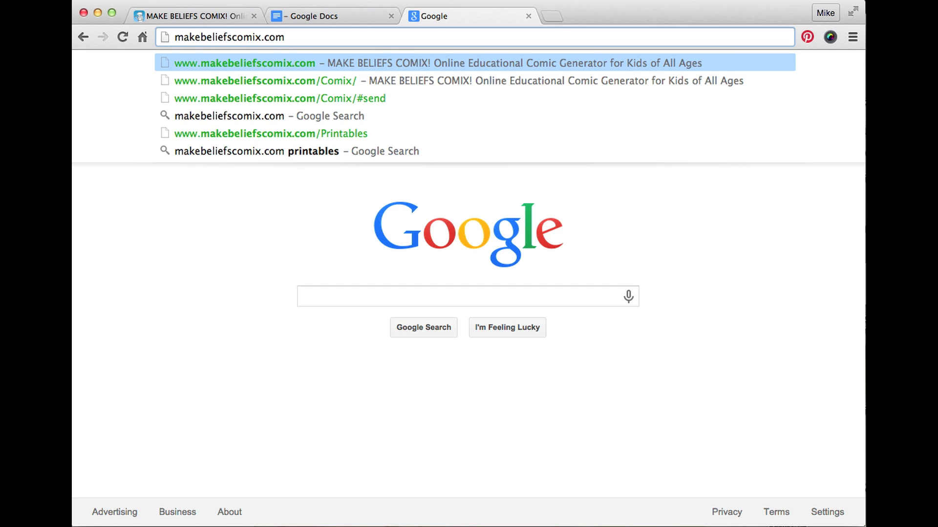
key(Return)
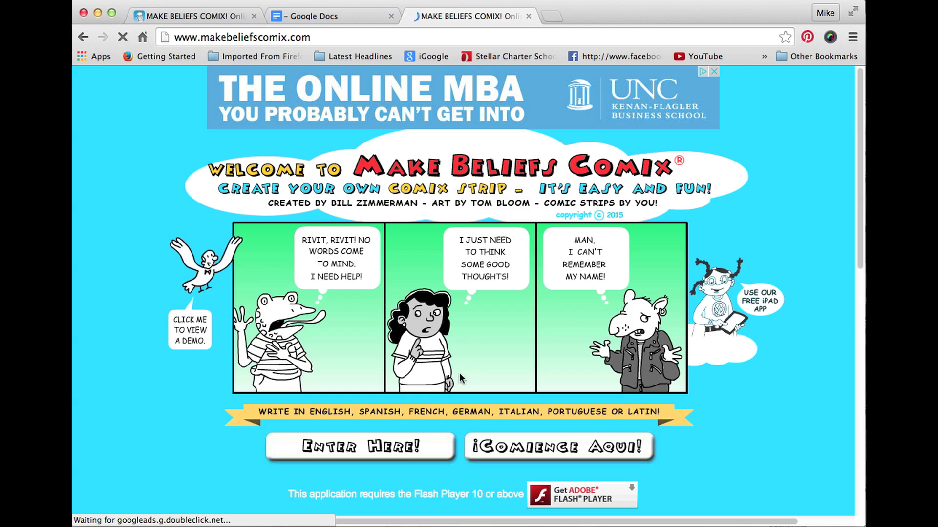
click(399, 452)
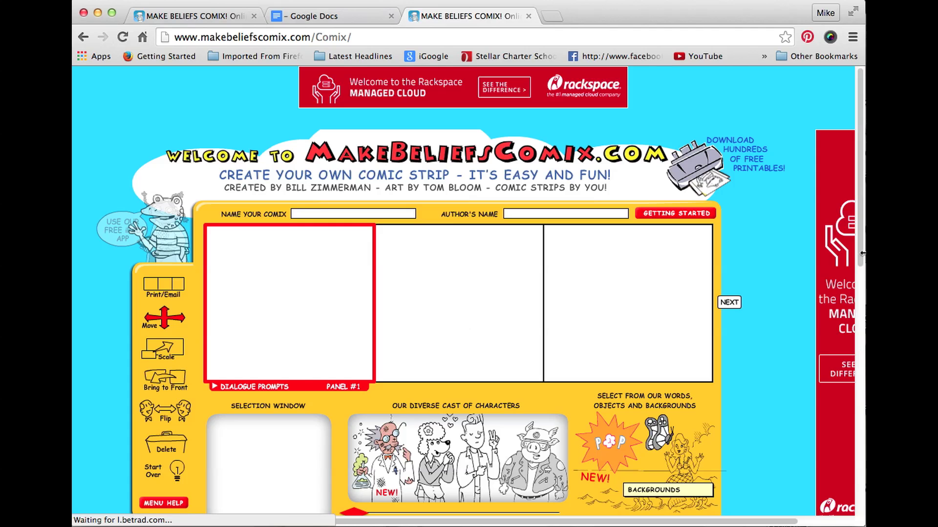
Try the two-panel and three-panel layouts, settling on a four-panel layout for the comic strip
drag(862, 259, 859, 321)
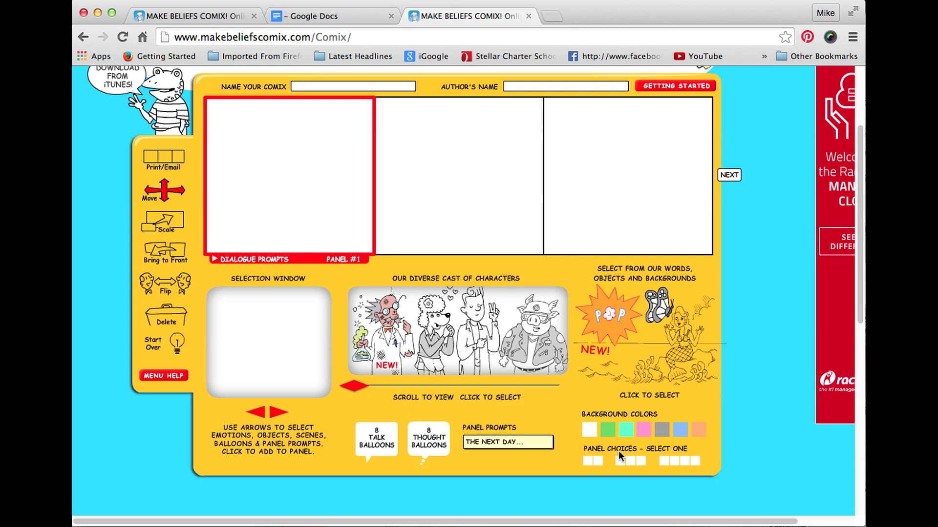
click(593, 464)
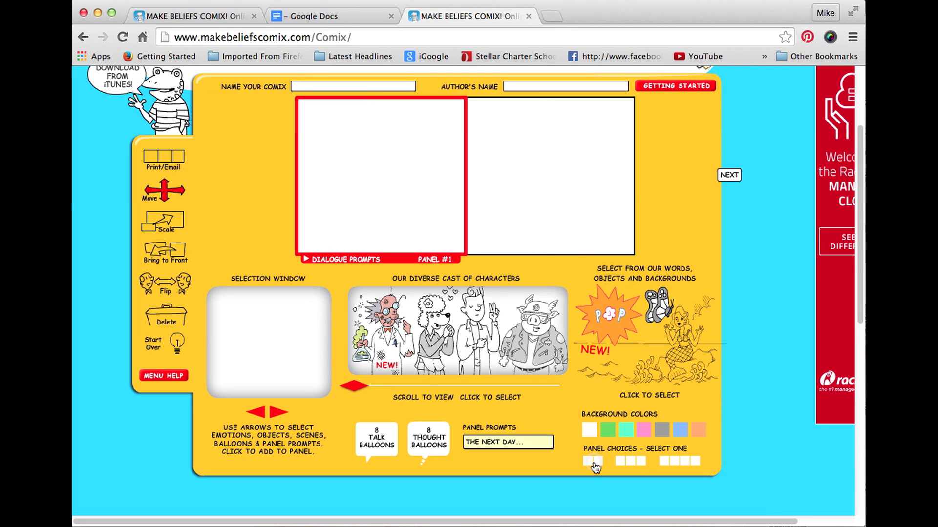
click(629, 464)
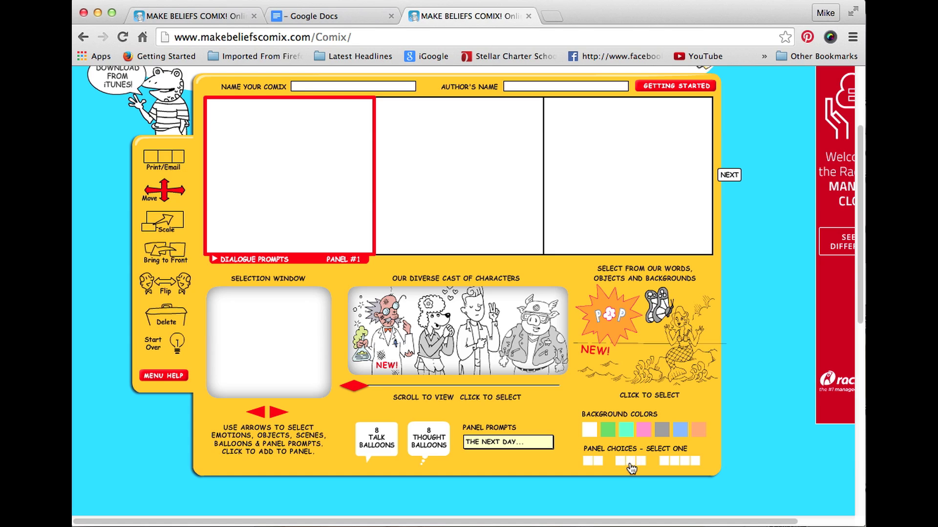
click(670, 462)
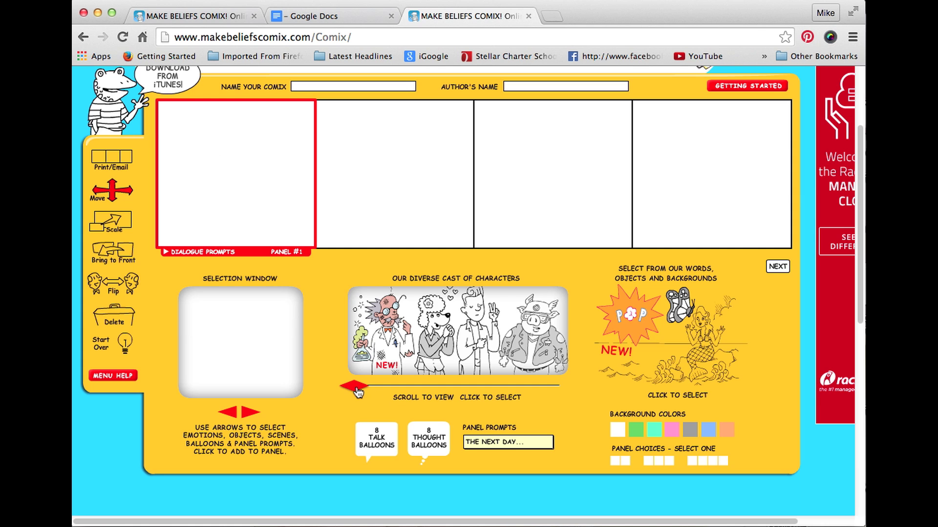
Browse further along the cast of characters, then make panels 2, 3 and 4 active in turn
mouse_move(356, 386)
mouse_down()
mouse_move(540, 384)
mouse_move(364, 386)
mouse_up()
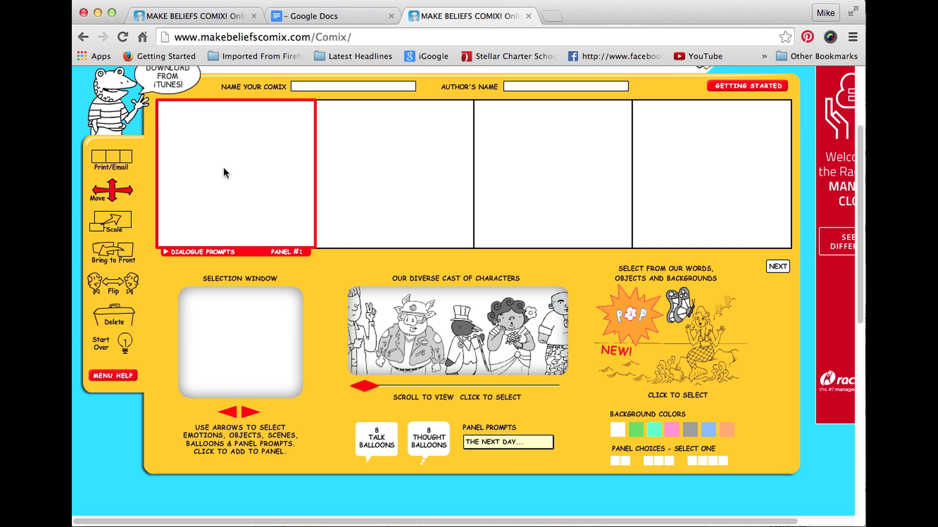
click(344, 160)
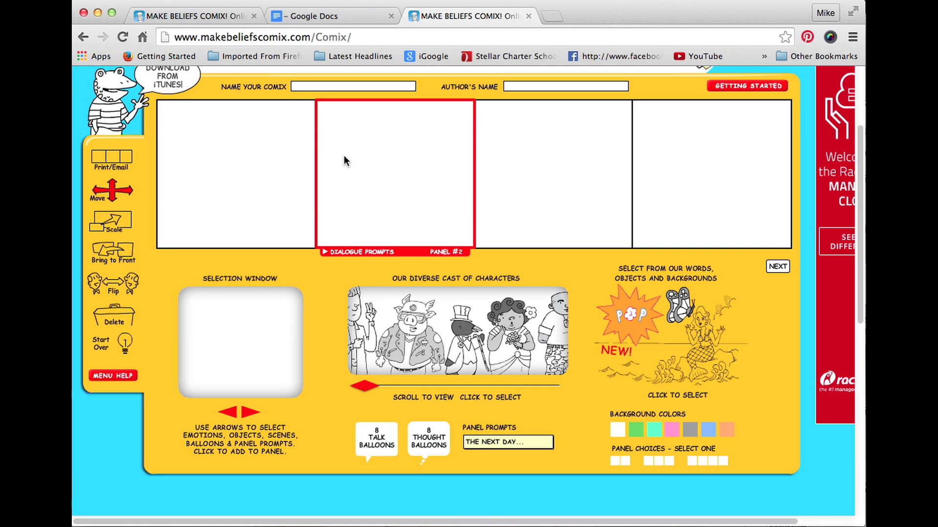
click(521, 160)
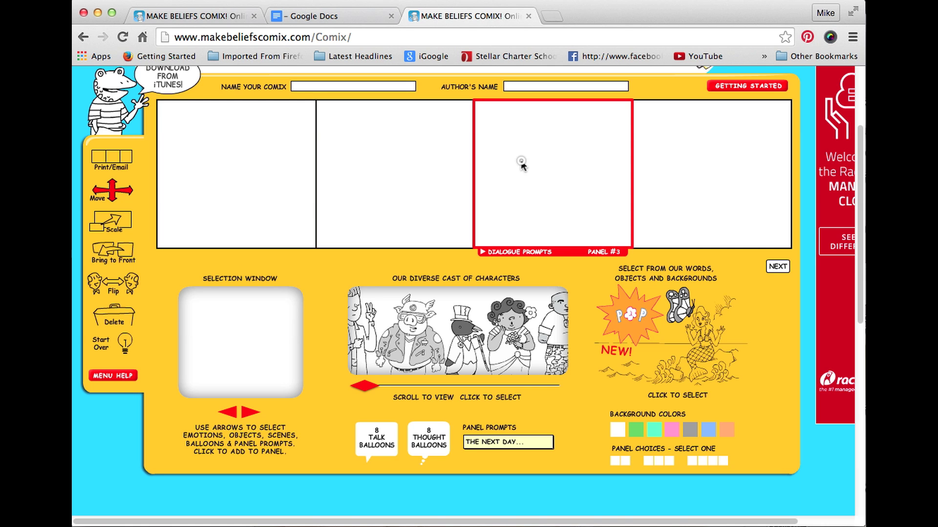
click(702, 175)
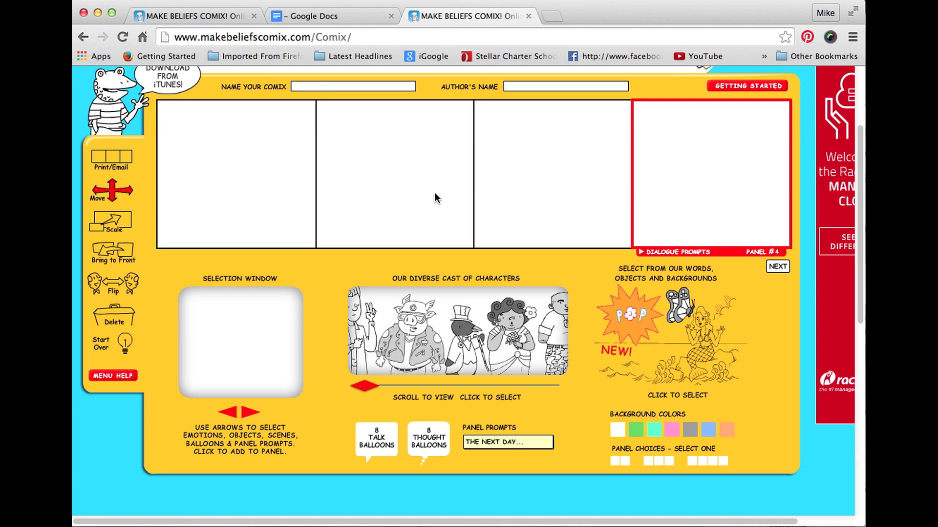
Switch to the already started comic and add the rat in the leather jacket from the character cast to panel 2
click(207, 20)
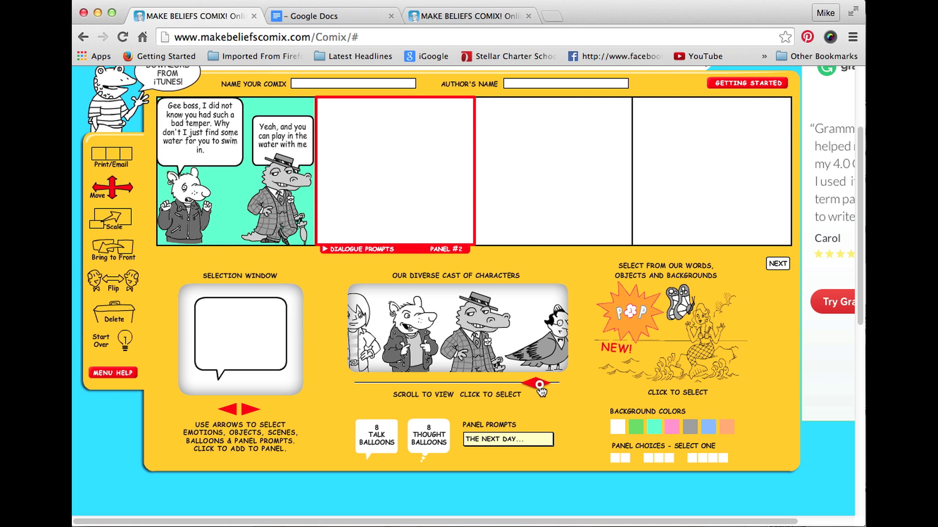
click(525, 383)
click(541, 384)
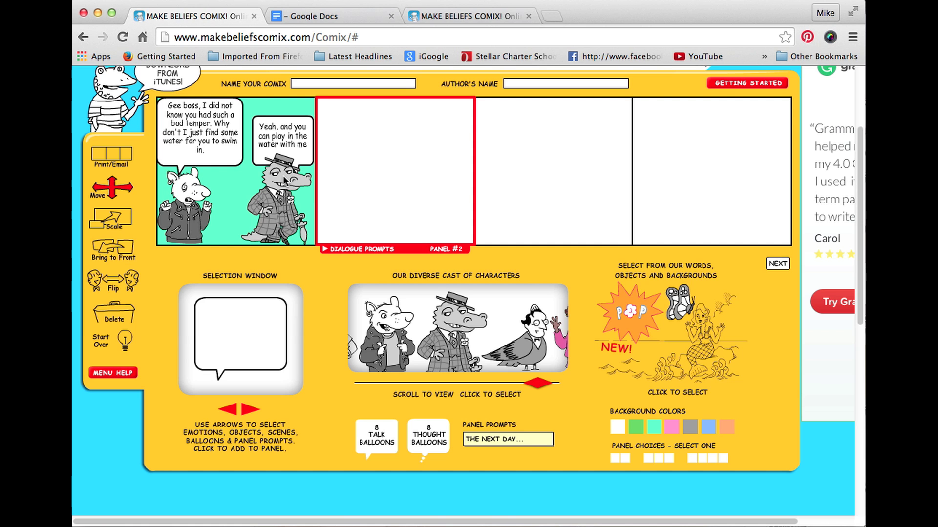
click(395, 327)
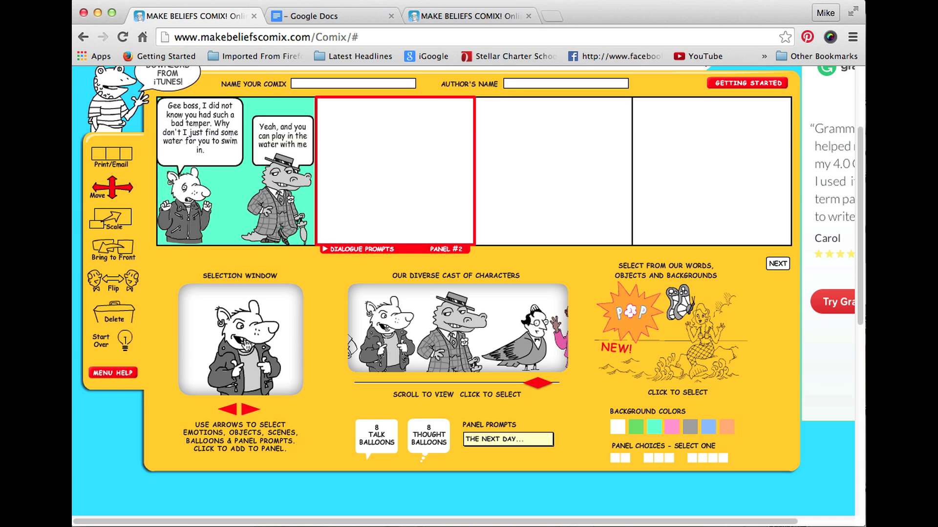
click(246, 339)
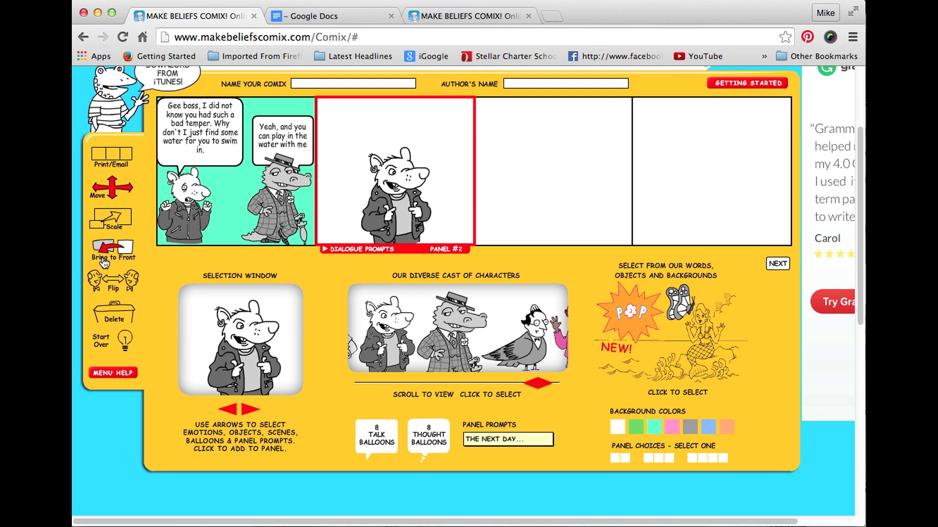
Scale the rat in panel 2 slightly smaller than its original size and move it to the panel's lower-left corner
click(118, 221)
click(409, 205)
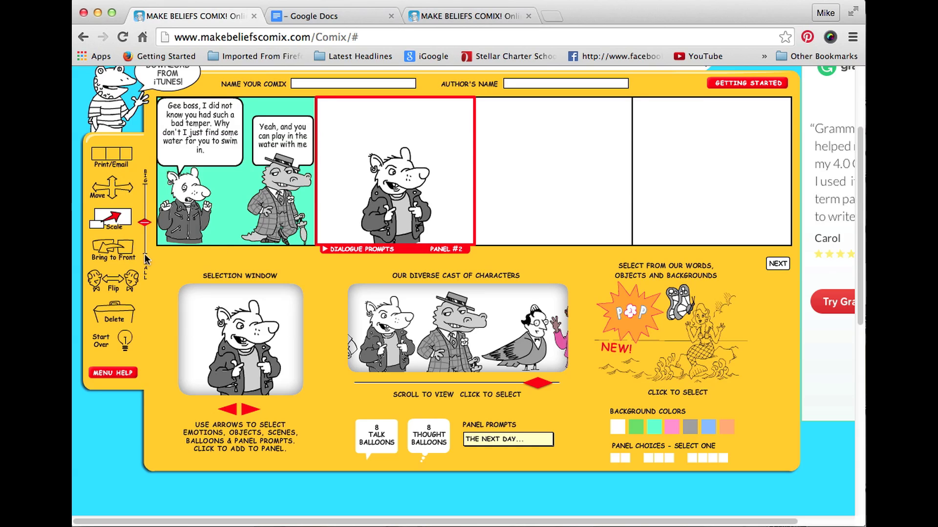
click(147, 215)
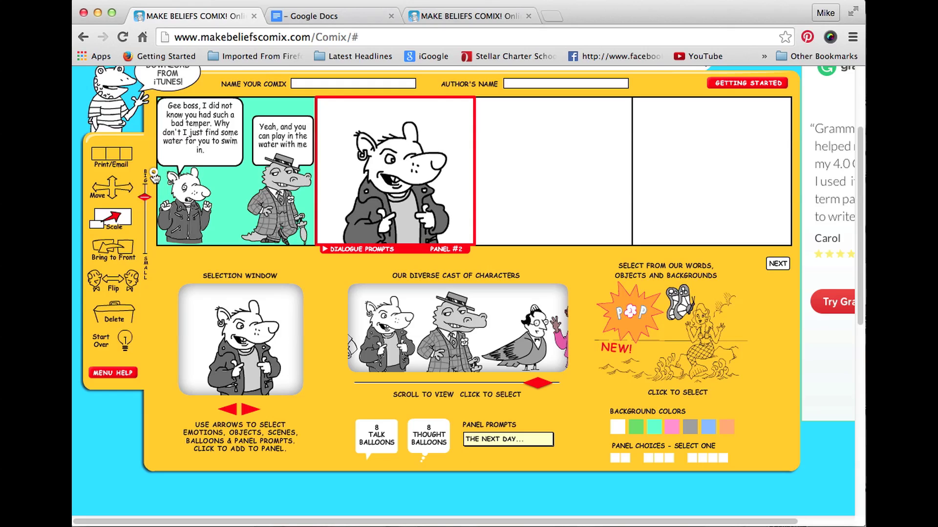
click(146, 239)
mouse_move(147, 239)
mouse_down()
mouse_move(147, 277)
mouse_move(148, 239)
mouse_up()
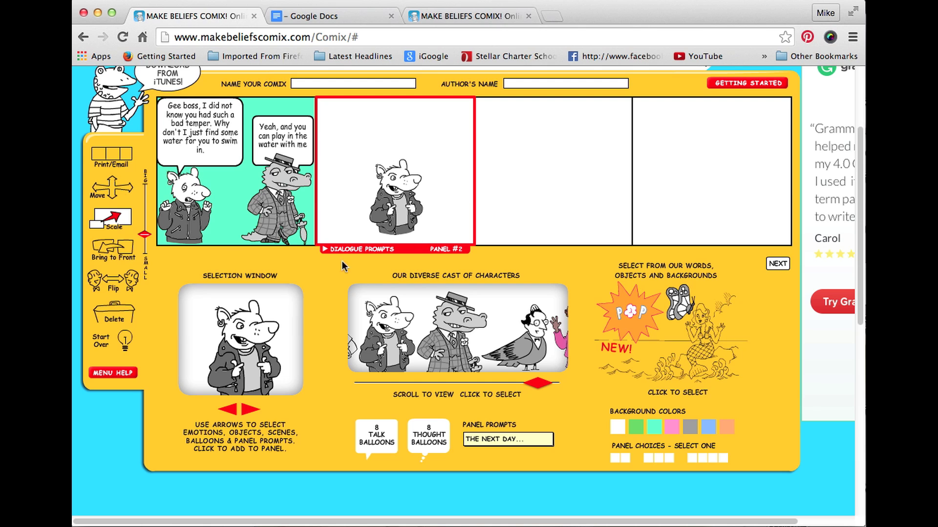
click(114, 194)
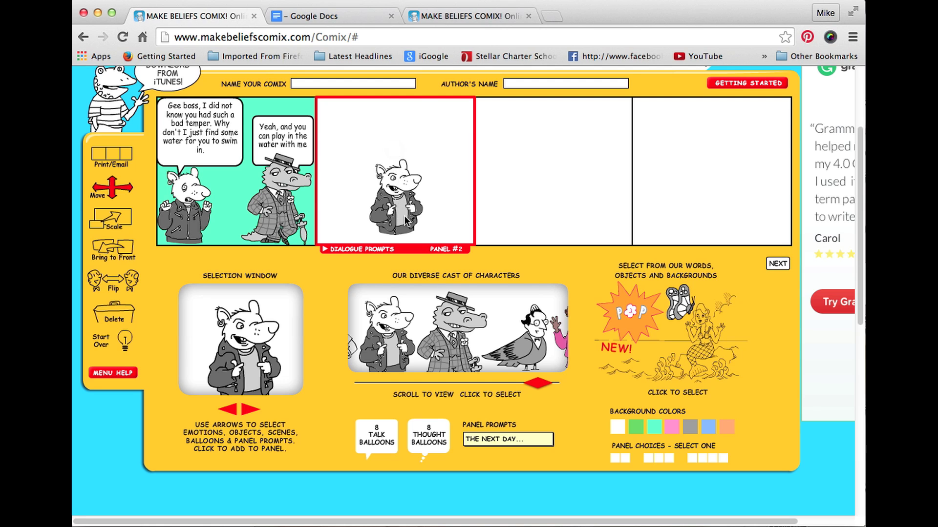
drag(394, 200, 332, 204)
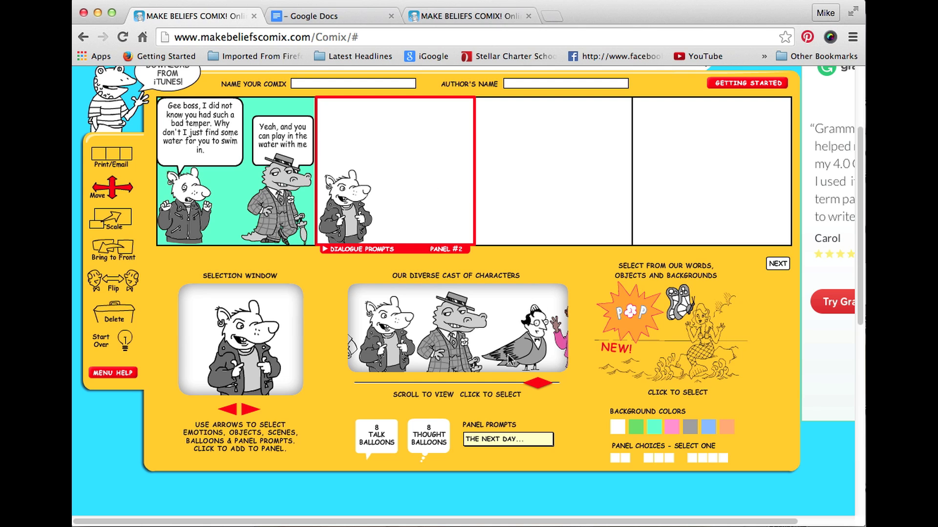
Add the crocodile in the bowler-hat pose with its hand raised to its face to panel 2, placing it right of the rat
click(456, 338)
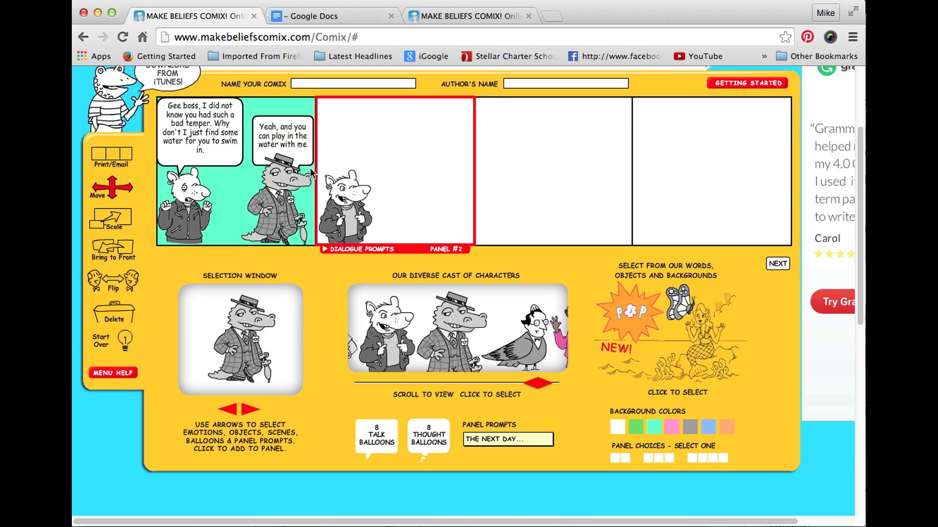
click(250, 410)
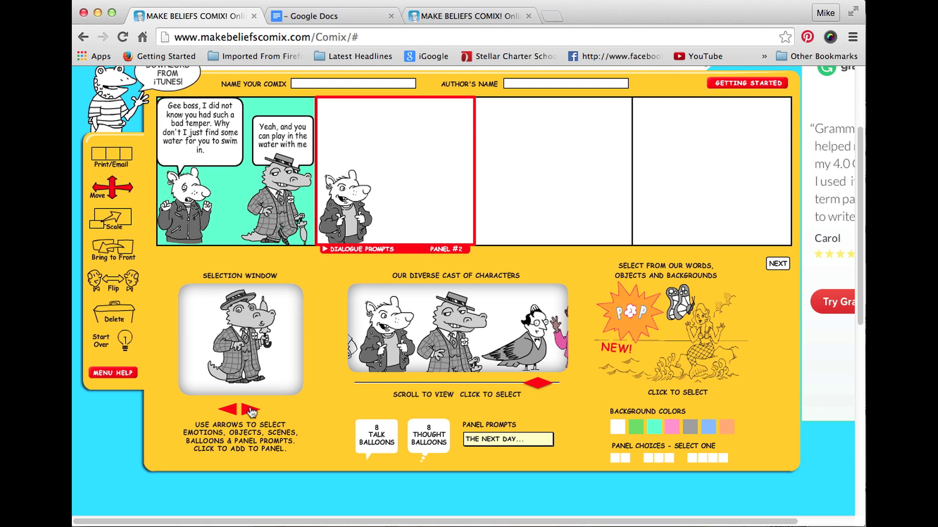
click(250, 410)
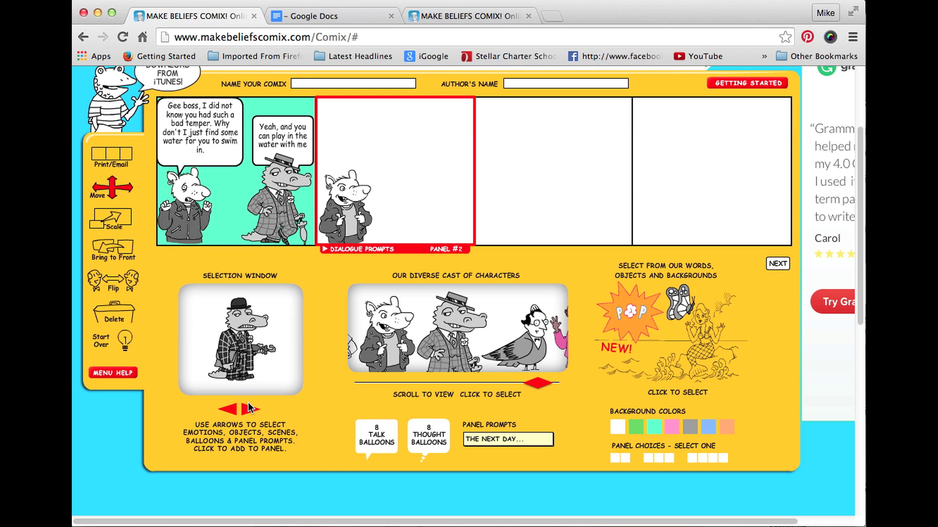
click(250, 409)
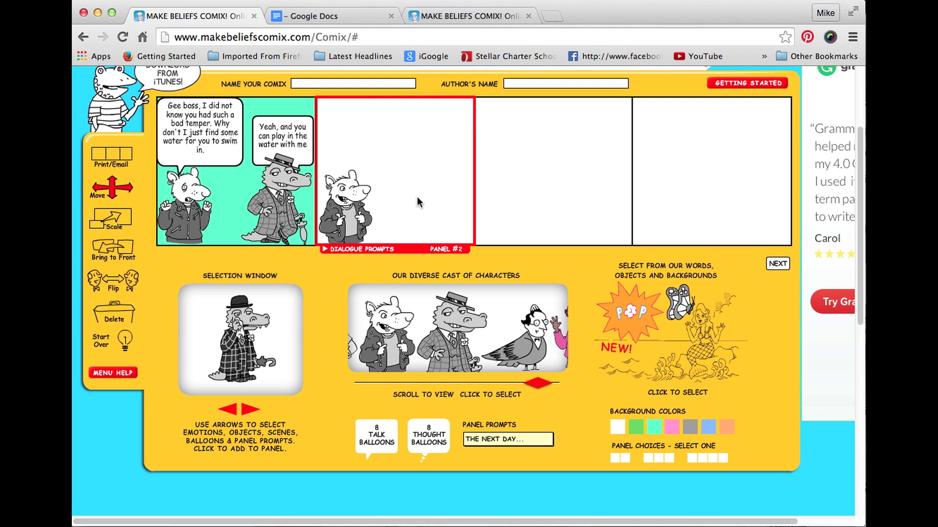
click(244, 338)
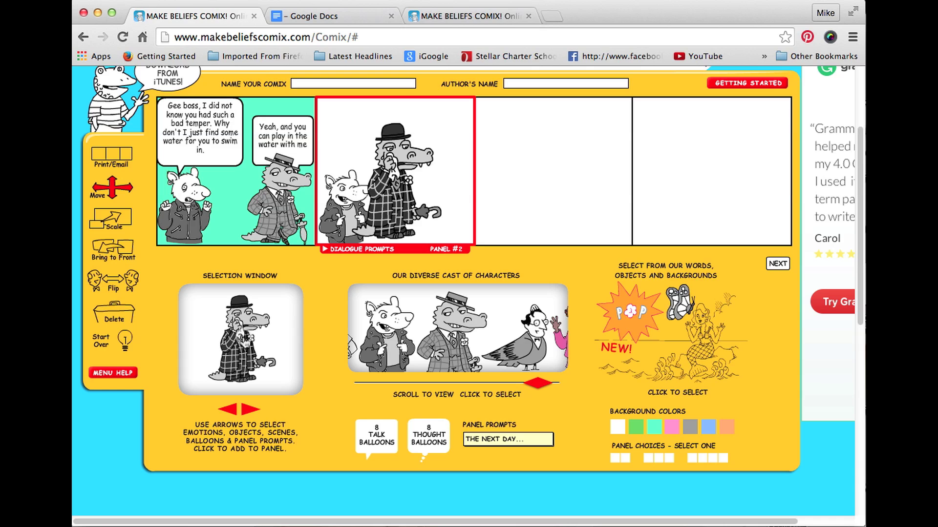
drag(409, 181, 433, 184)
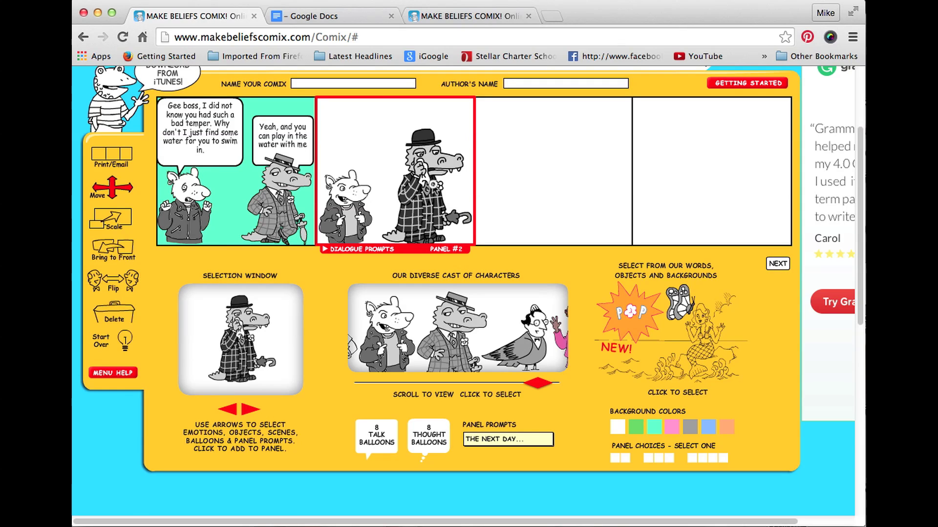
Scale the crocodile in panel 2 down to suit the rat's size
click(114, 216)
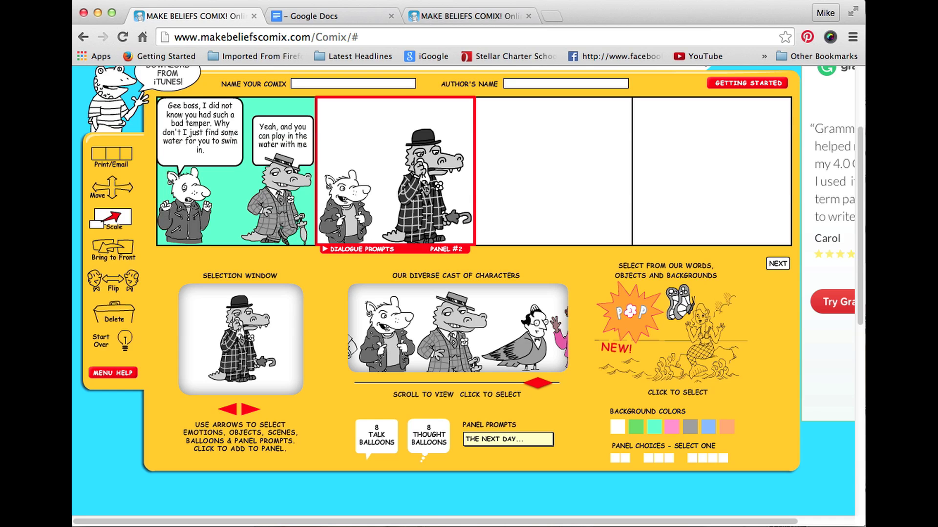
click(420, 178)
drag(147, 225, 147, 239)
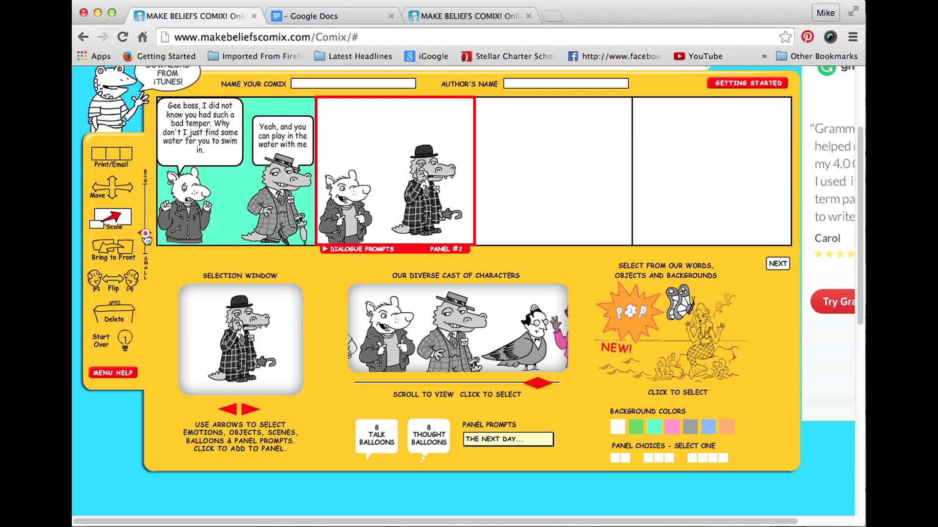
Move the crocodile to the lower-right corner of panel 2 and flip it to face the rat
click(108, 192)
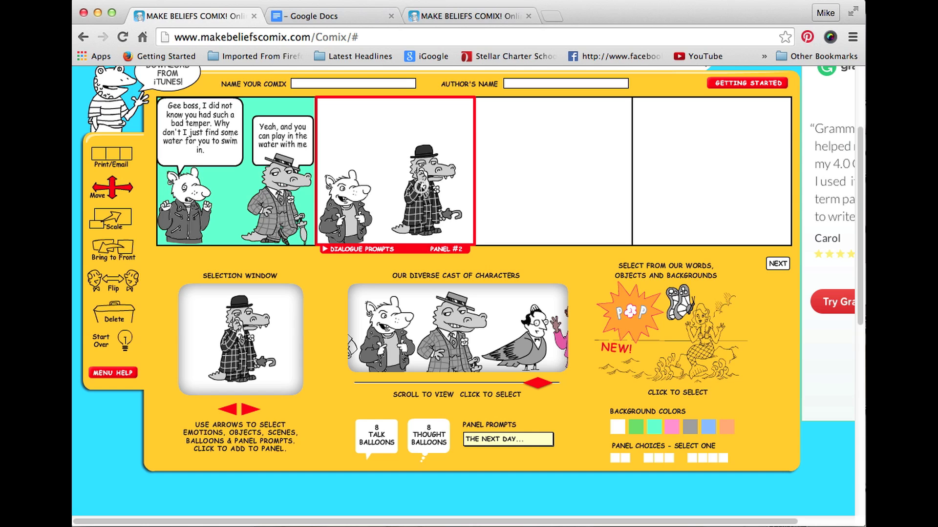
drag(421, 187, 439, 210)
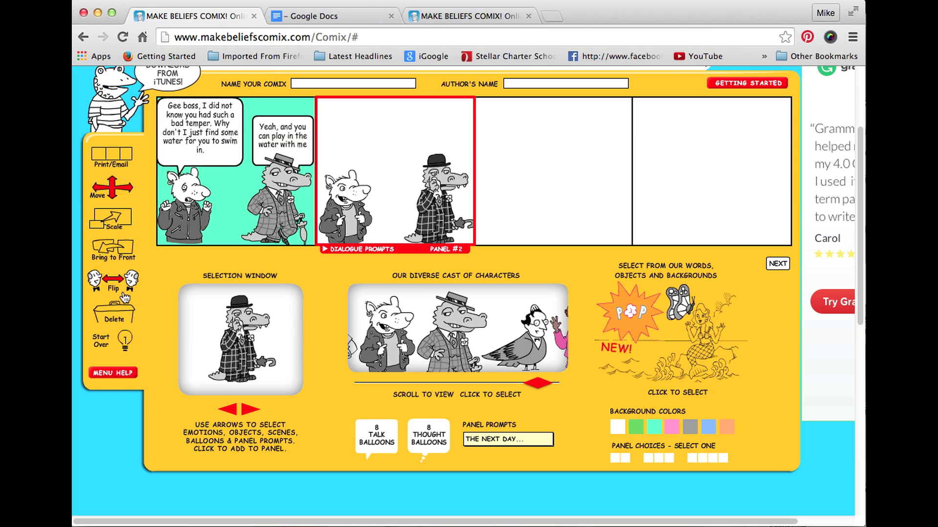
click(112, 283)
click(439, 192)
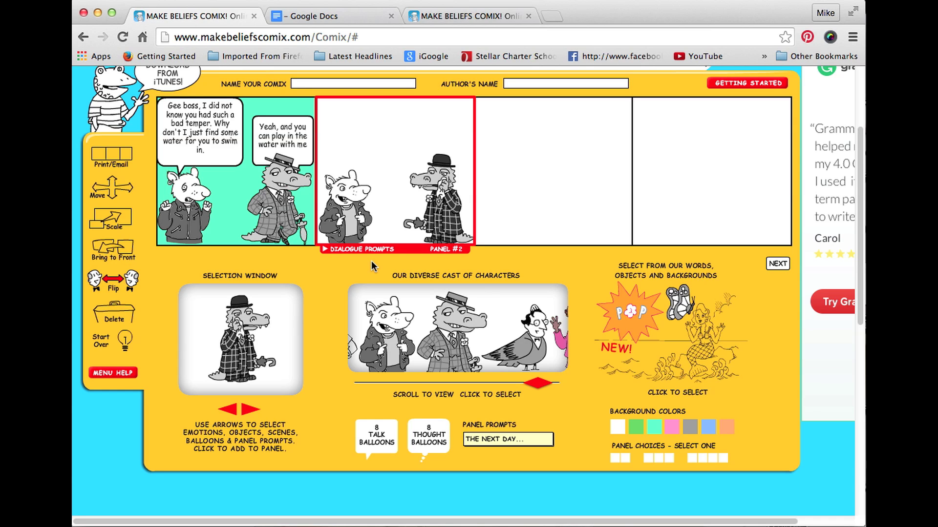
Add the small talk balloon with its tail at the lower left to panel 2 and place it above the rat
click(377, 436)
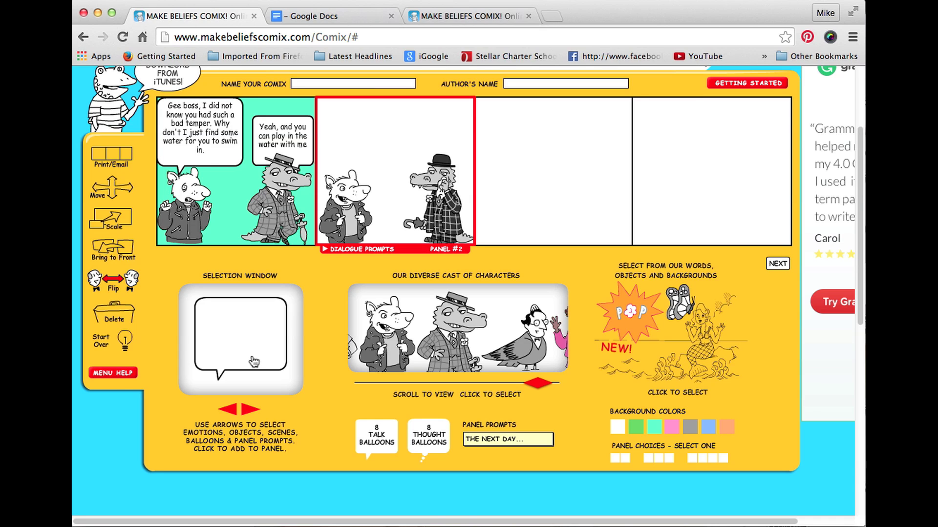
click(251, 411)
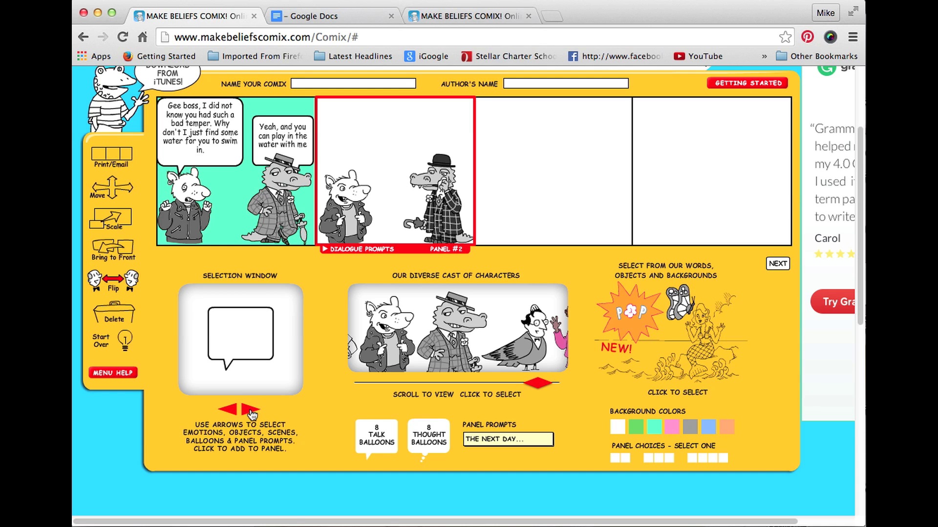
click(260, 347)
drag(396, 140, 370, 141)
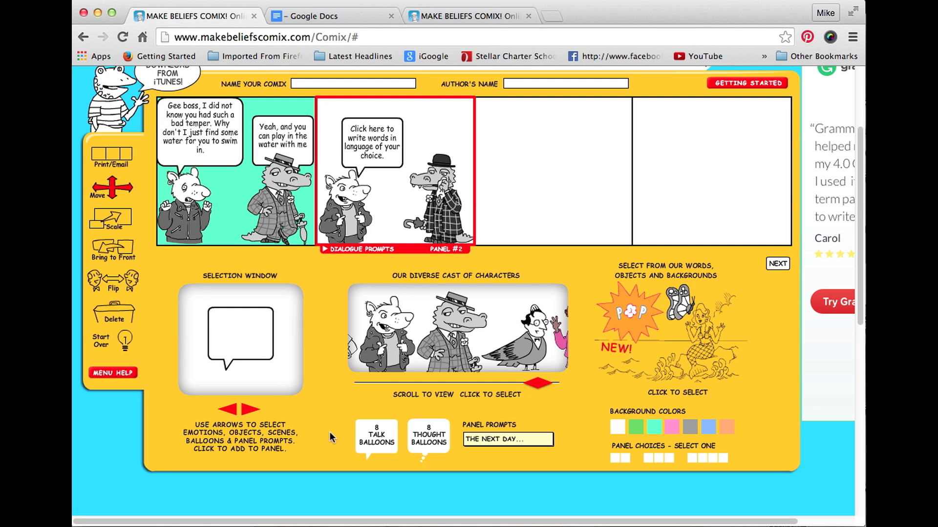
Add the small talk balloon with its tail at the lower right to panel 2 and place it above the crocodile
click(231, 413)
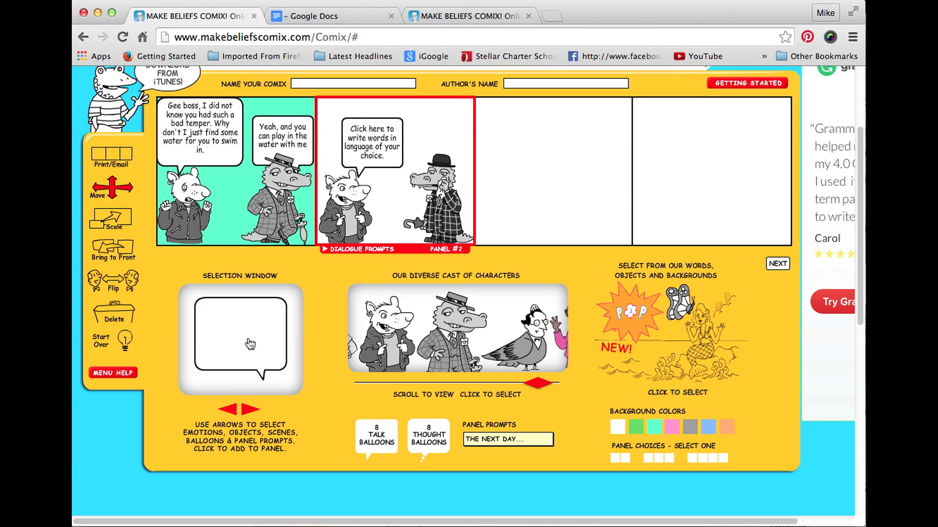
click(251, 409)
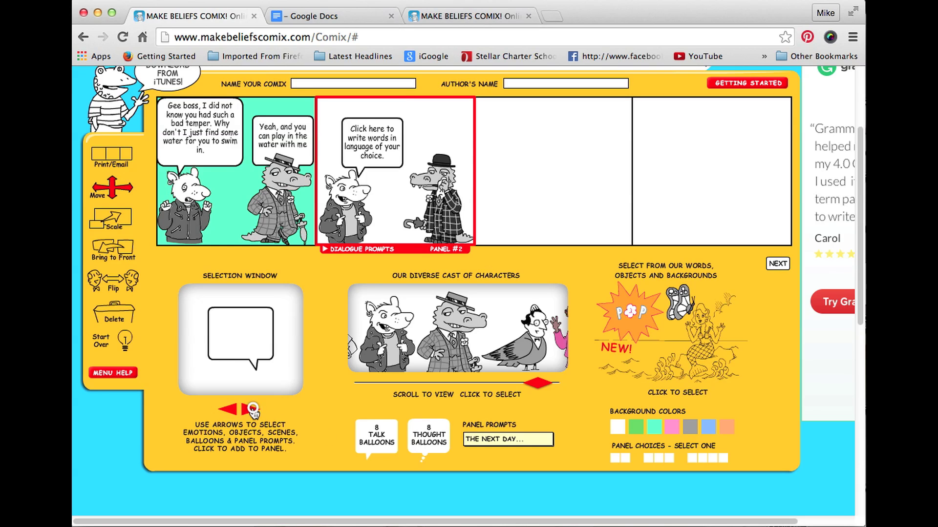
click(252, 337)
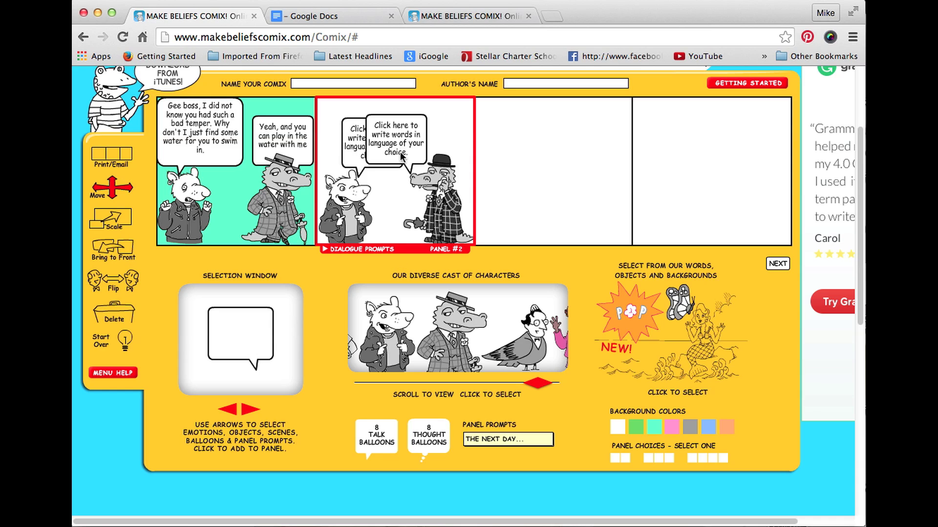
drag(409, 130, 460, 128)
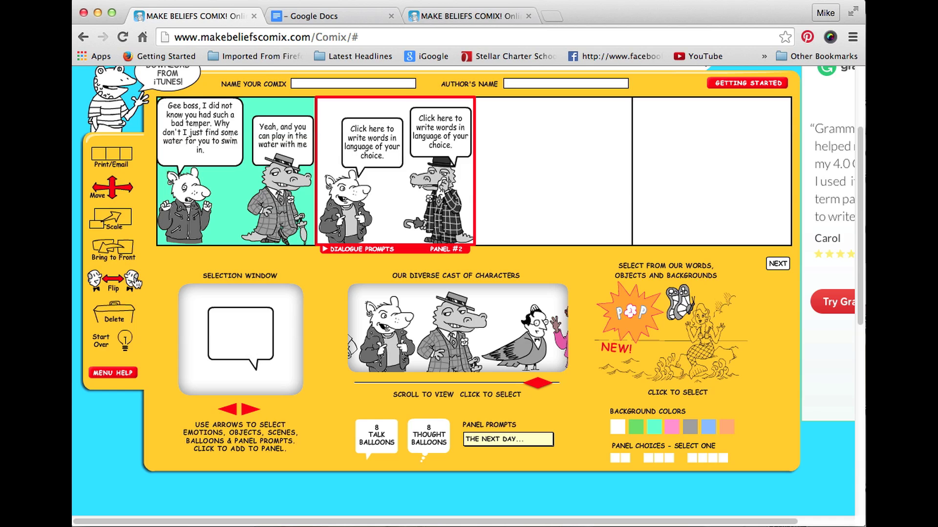
Bring the crocodile in panel 2 in front of its talk balloon and set the panel's background to aqua green like panel 1
click(105, 252)
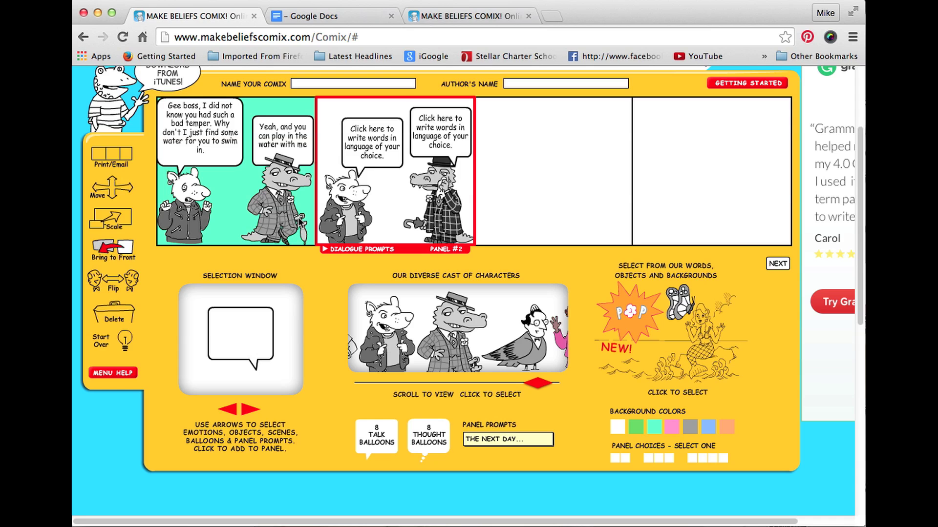
click(438, 203)
click(636, 431)
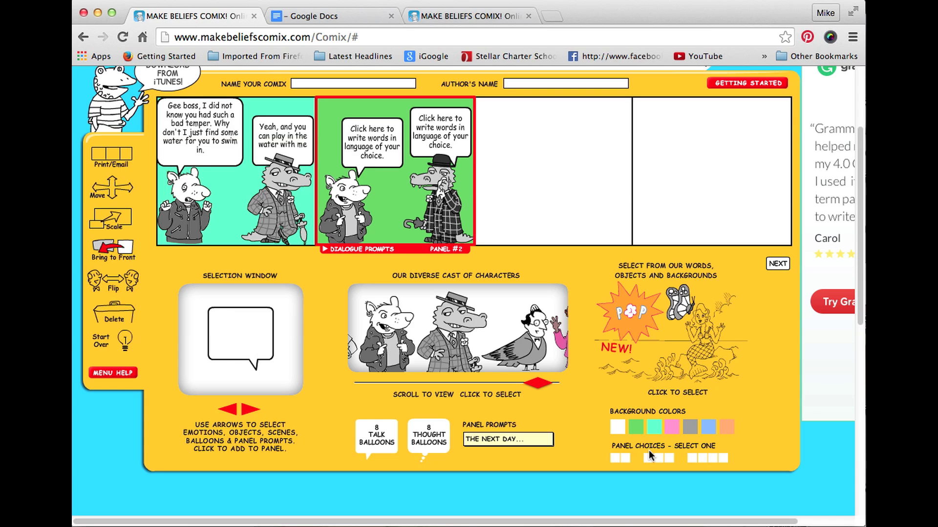
click(654, 427)
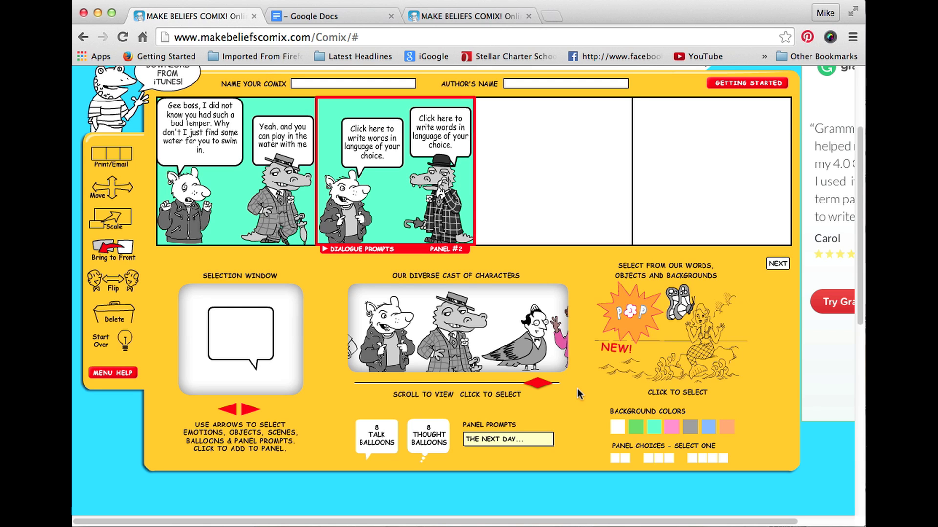
Open the comic's review page and capture a screenshot of the whole four-panel strip
key(super+shift+4)
key(Escape)
click(777, 264)
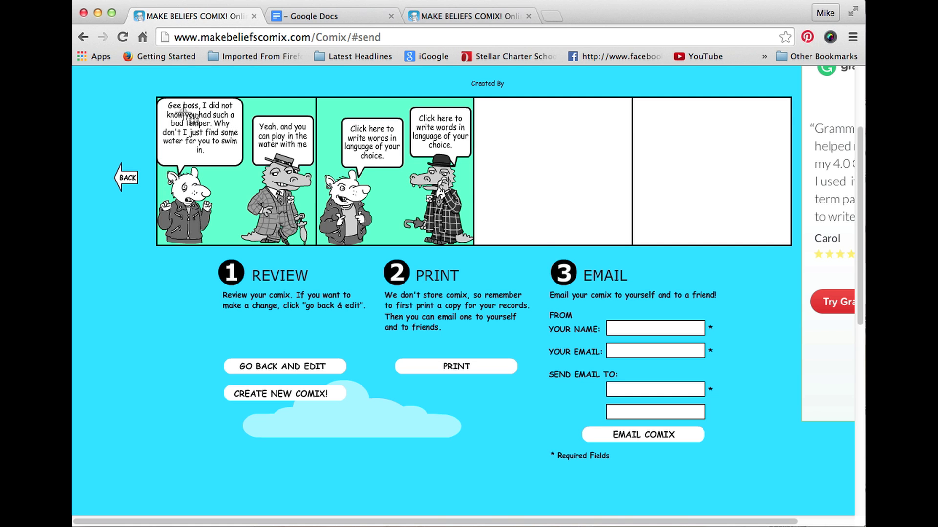
drag(158, 98, 790, 245)
Switch to the blank Google Docs document, insert a comic strip screenshot at its start and select the image
click(342, 16)
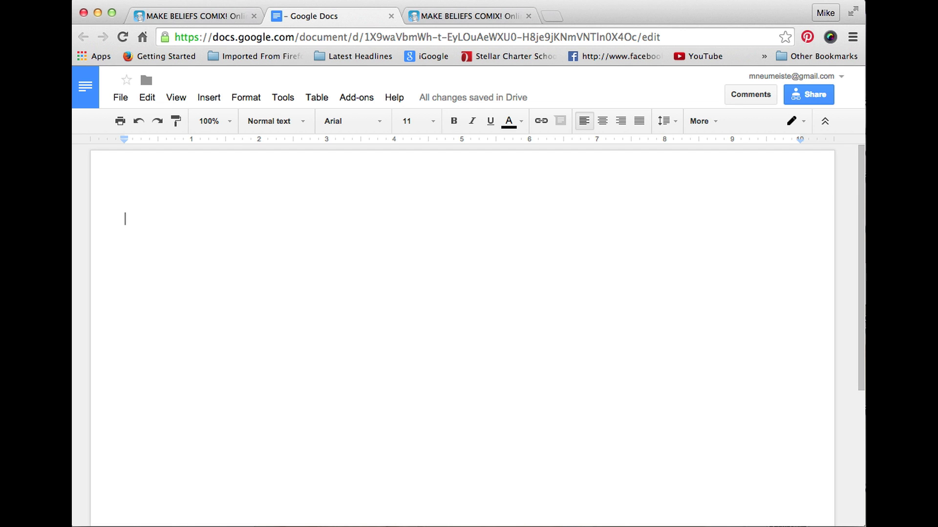
drag(547, 0, 187, 227)
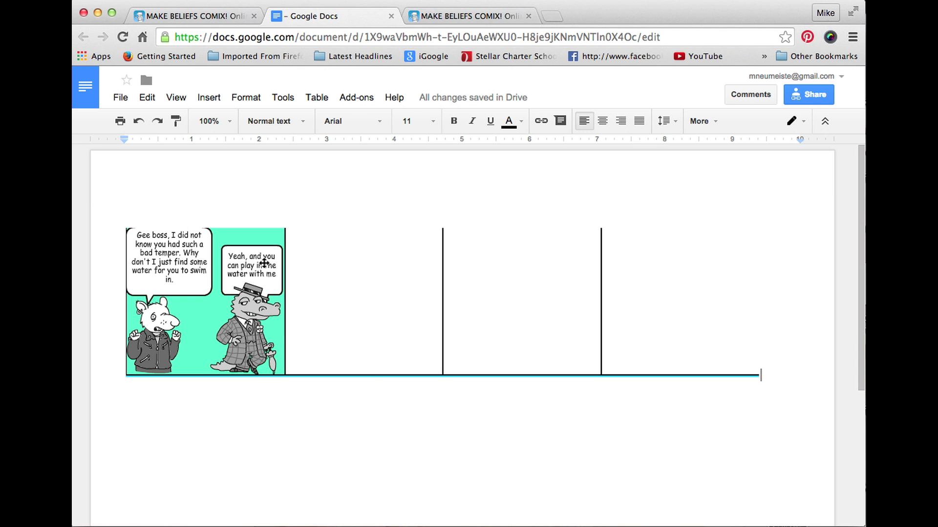
click(336, 283)
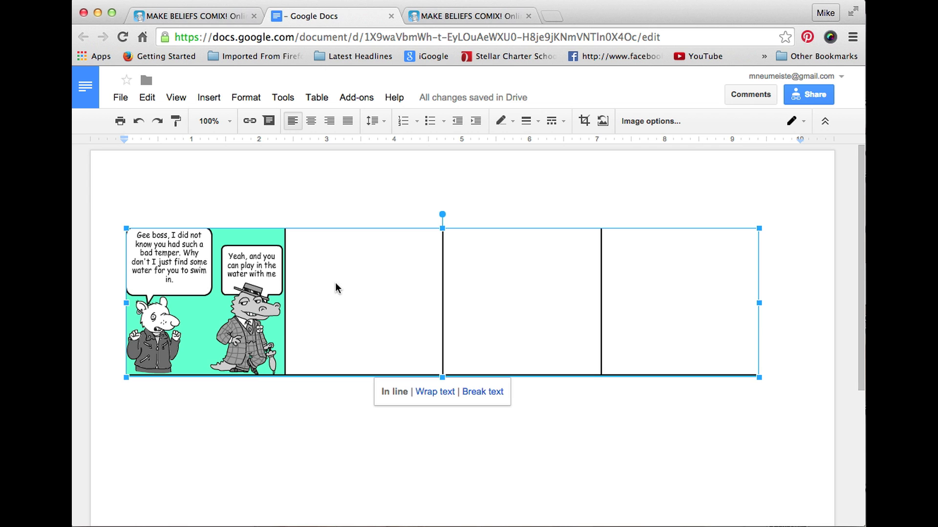